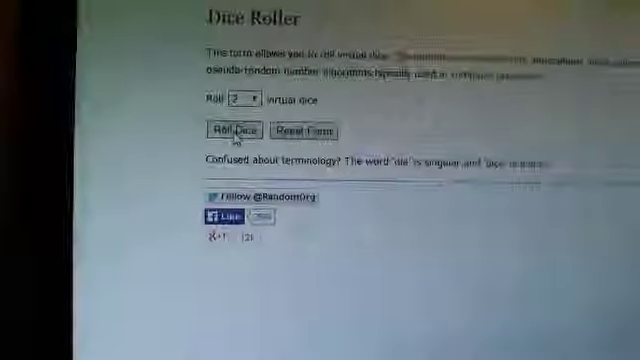
Roll the two virtual dice, both landing on three.
left_click(238, 132)
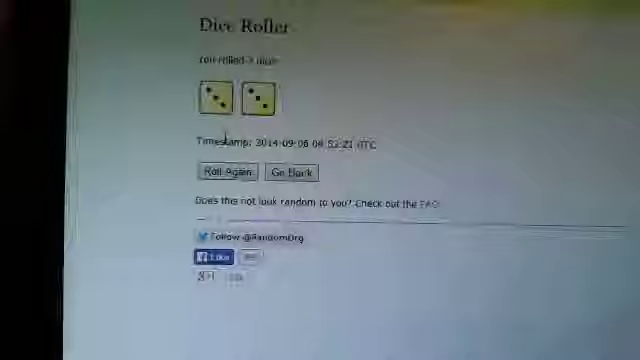